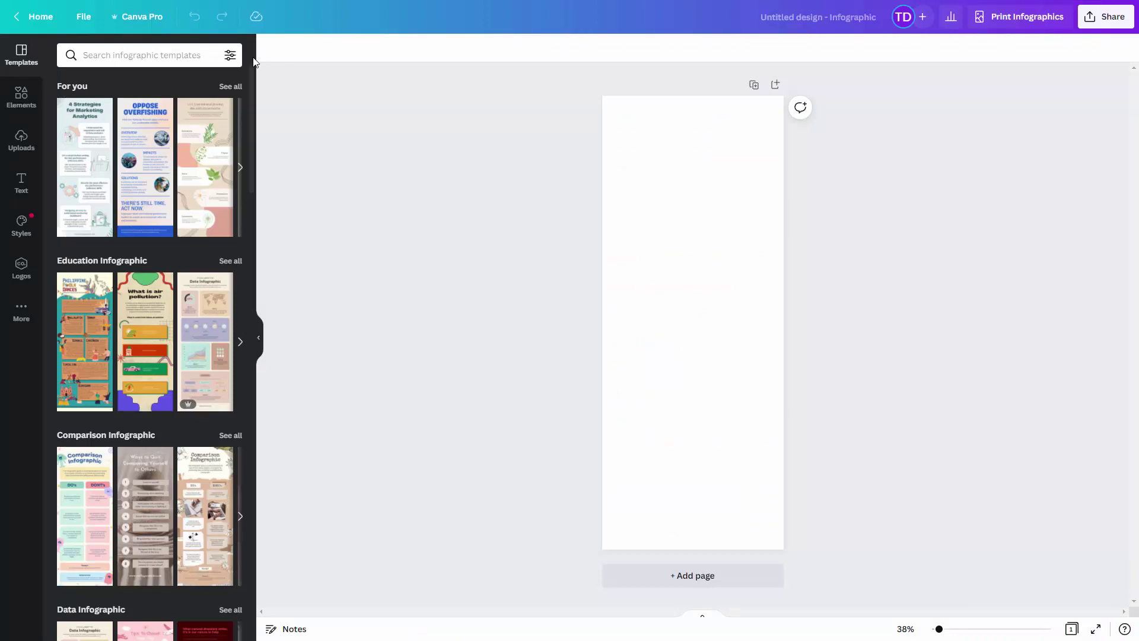
- Try a colour filter on the infographic templates, then close the filter options
{"action": "left_click", "coordinate": [231, 55]}
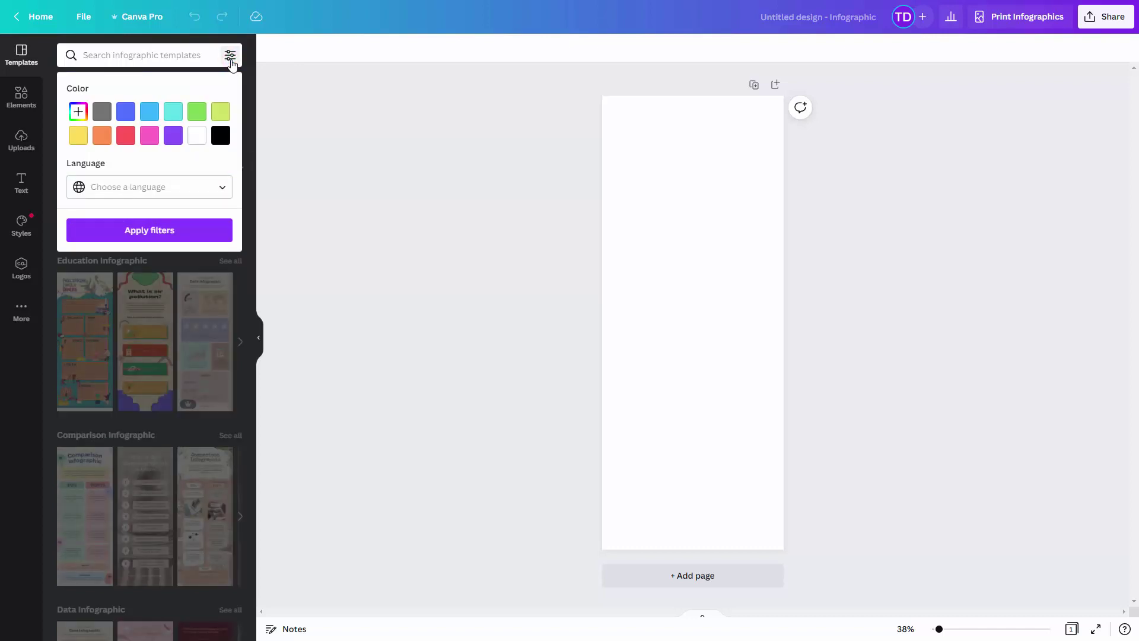
{"action": "left_click", "coordinate": [150, 136]}
{"action": "left_click", "coordinate": [214, 231]}
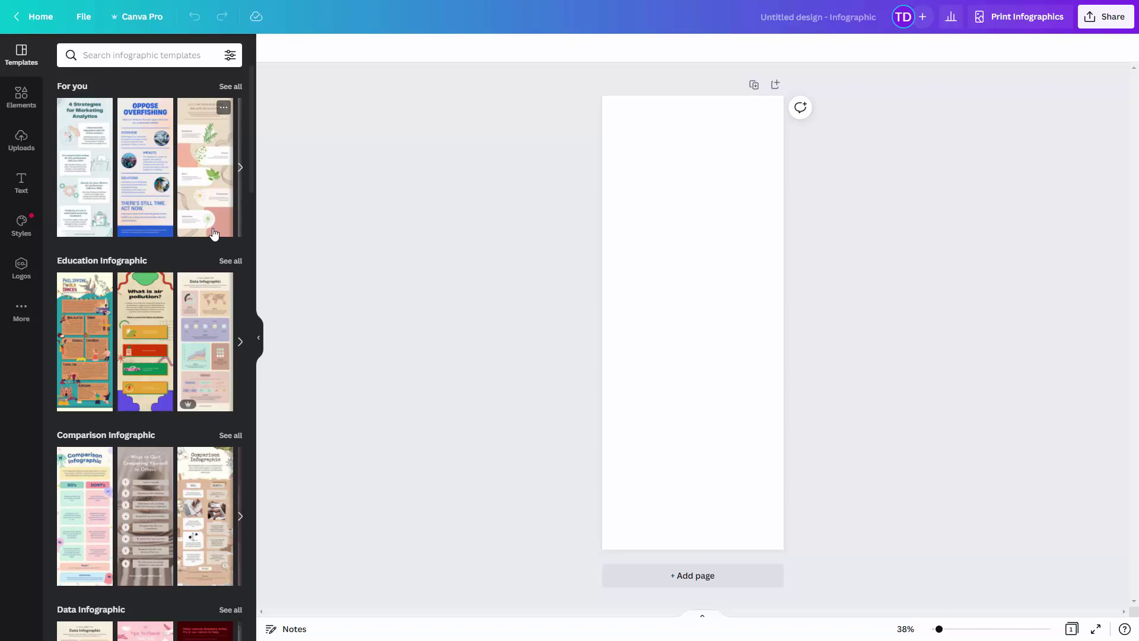
{"action": "scroll", "coordinate": [214, 231], "scroll_direction": "down", "scroll_amount": 5}
{"action": "scroll", "coordinate": [215, 232], "scroll_direction": "down", "scroll_amount": 2}
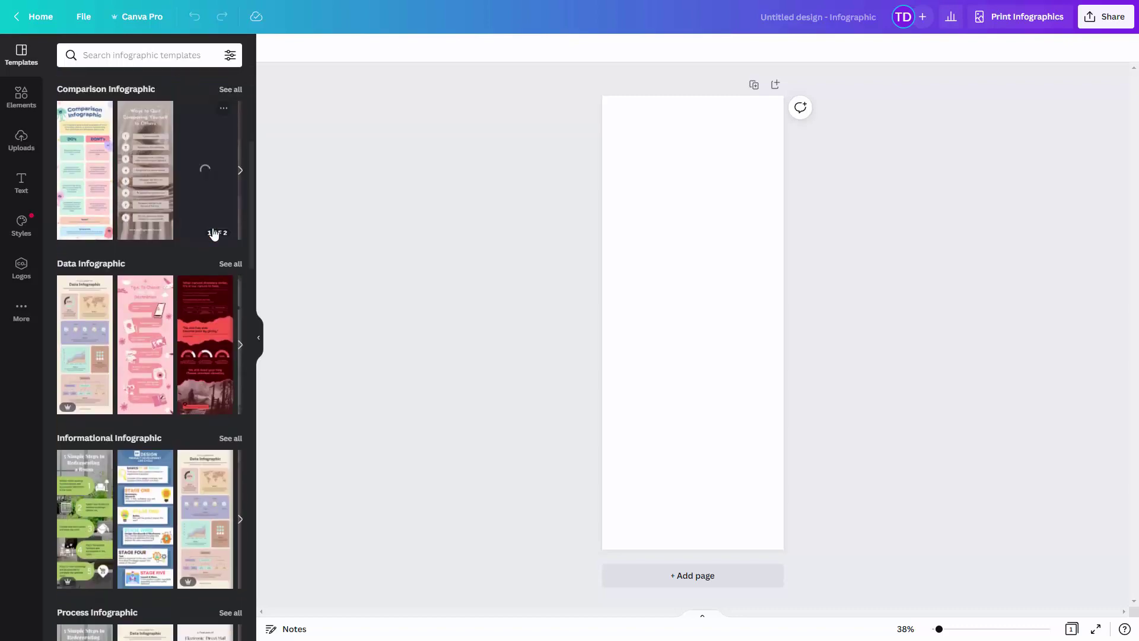
{"action": "scroll", "coordinate": [215, 231], "scroll_direction": "down", "scroll_amount": 2}
{"action": "scroll", "coordinate": [214, 235], "scroll_direction": "down", "scroll_amount": 5}
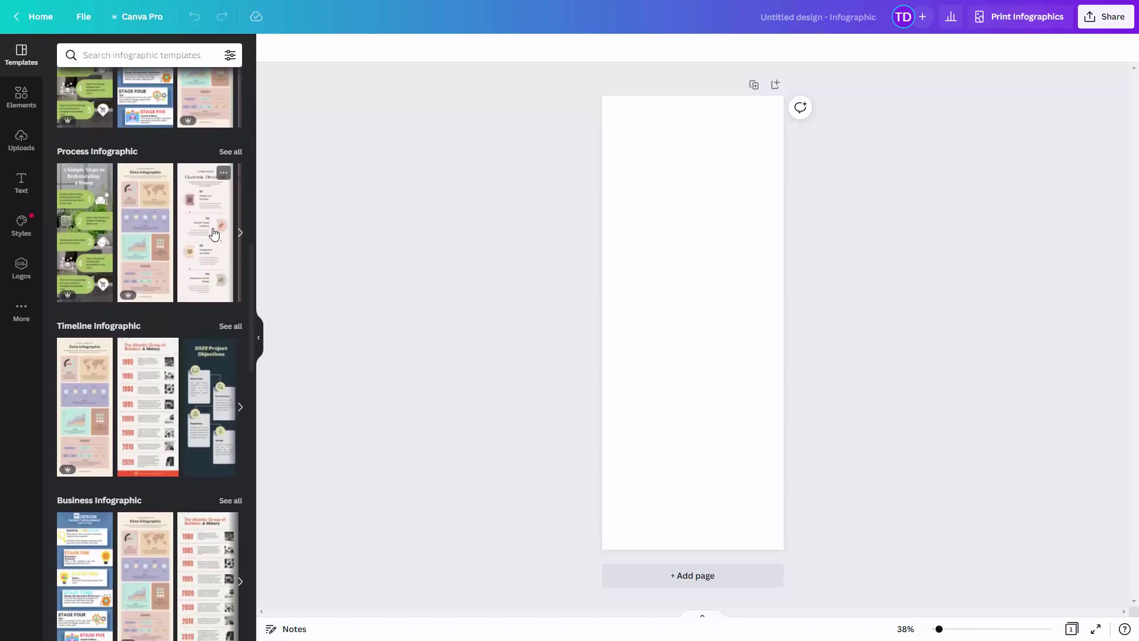
{"action": "scroll", "coordinate": [214, 234], "scroll_direction": "down", "scroll_amount": 3}
{"action": "scroll", "coordinate": [214, 234], "scroll_direction": "down", "scroll_amount": 3}
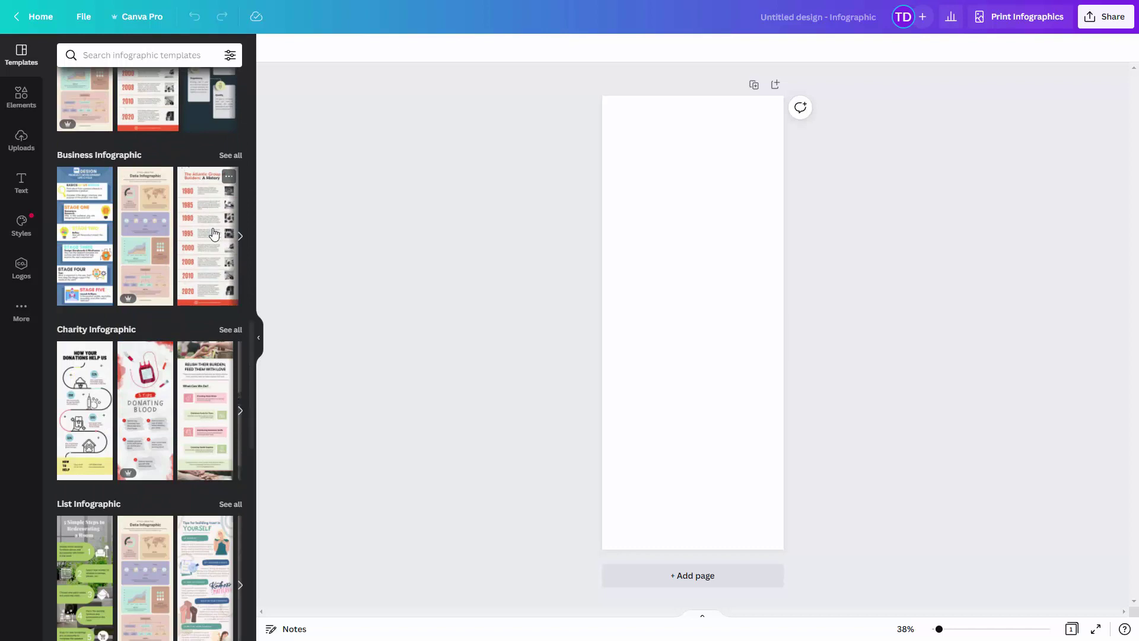
- Show all Business Infographic templates filtered to blue ones
{"action": "left_click", "coordinate": [232, 156]}
{"action": "left_click", "coordinate": [230, 55]}
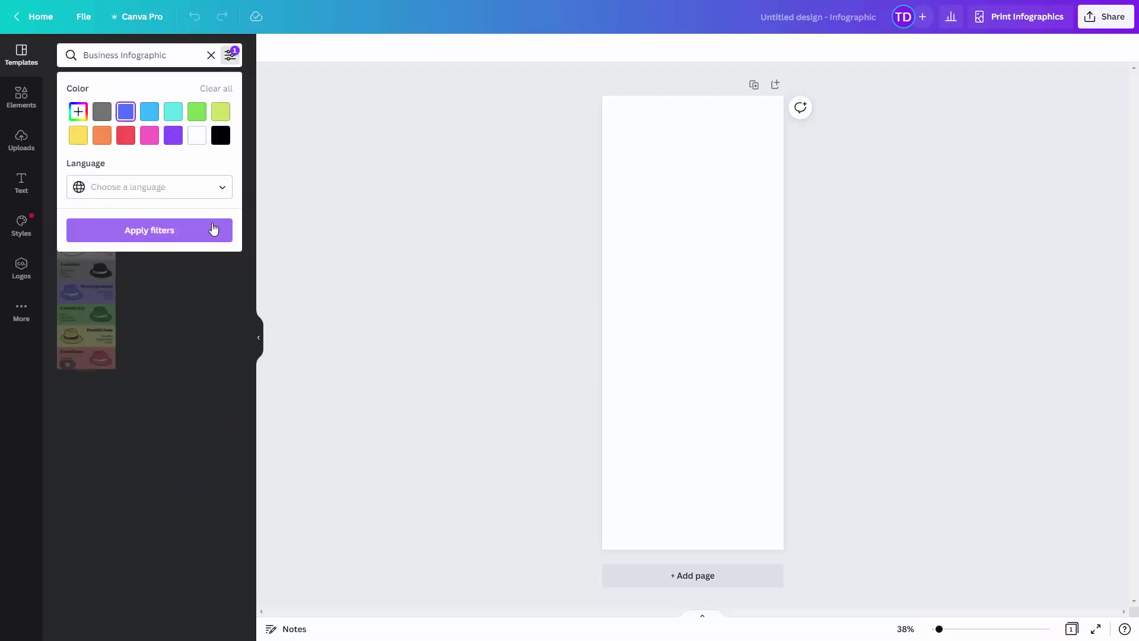
{"action": "left_click", "coordinate": [156, 233]}
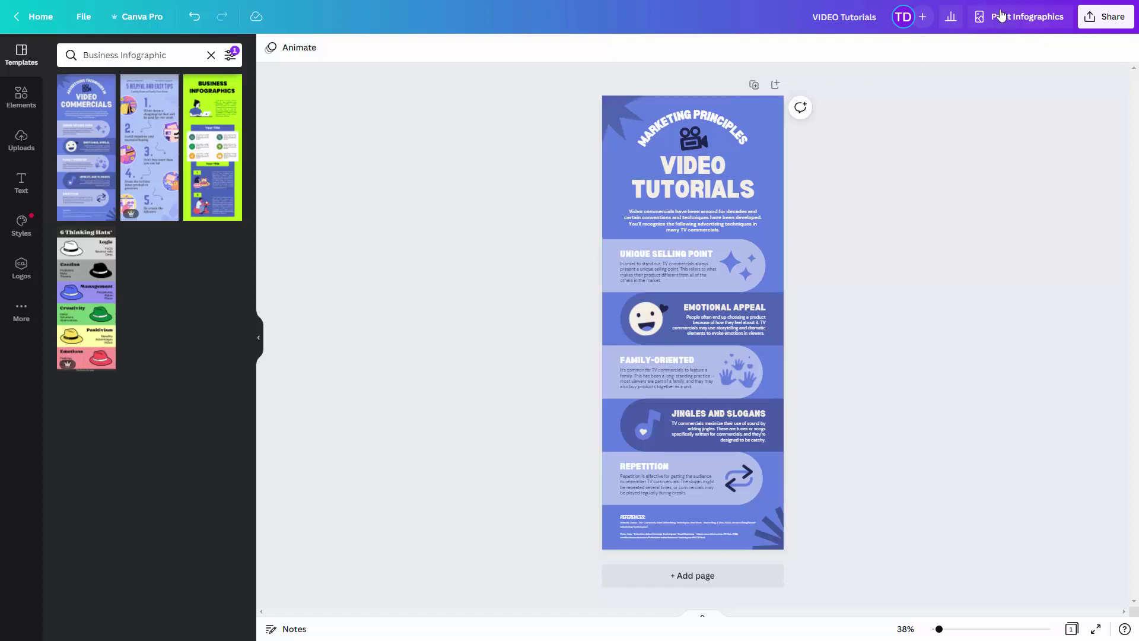
- Bring up the design's social sharing options
{"action": "left_click", "coordinate": [1102, 17]}
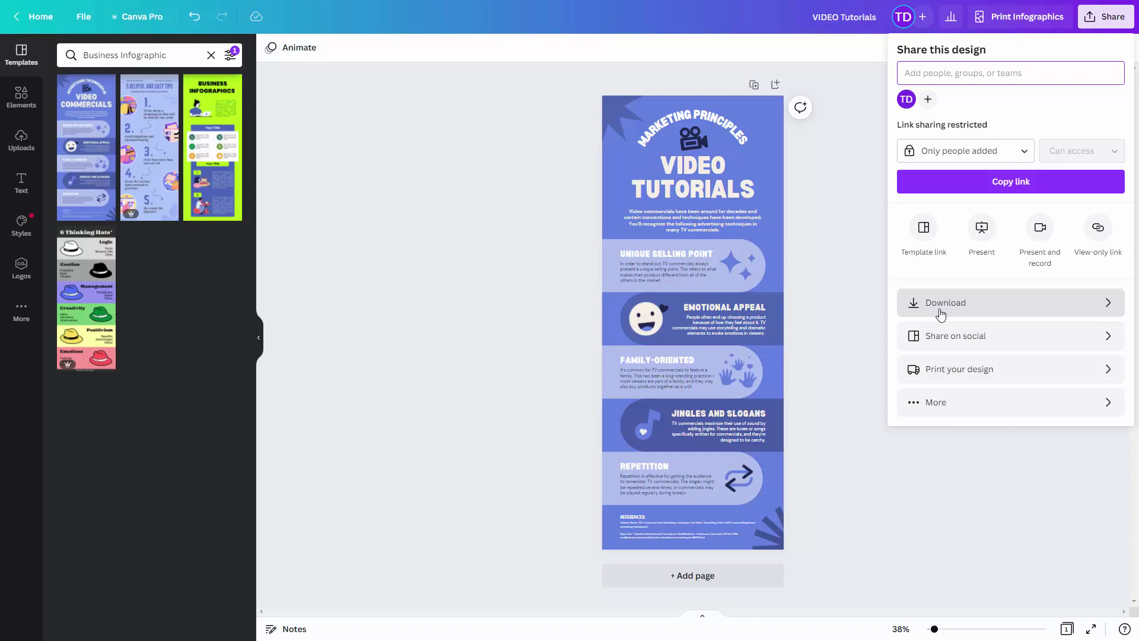
{"action": "left_click", "coordinate": [952, 338]}
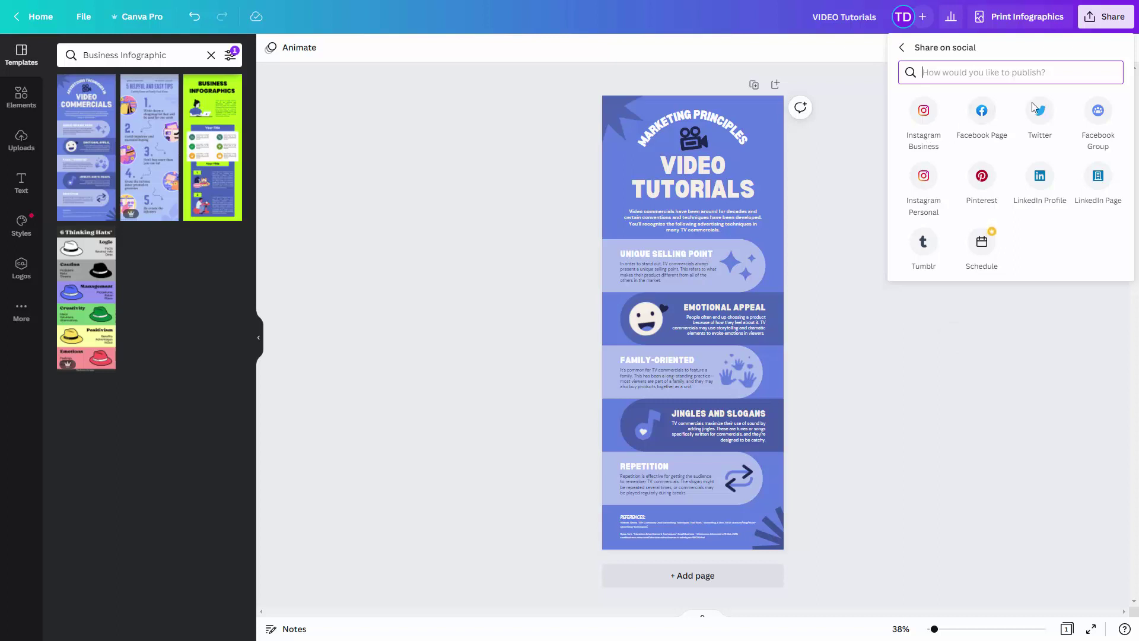
- Post the infographic to Twitter captioned 'How to Work with Video Tutorials'
{"action": "left_click", "coordinate": [1042, 116]}
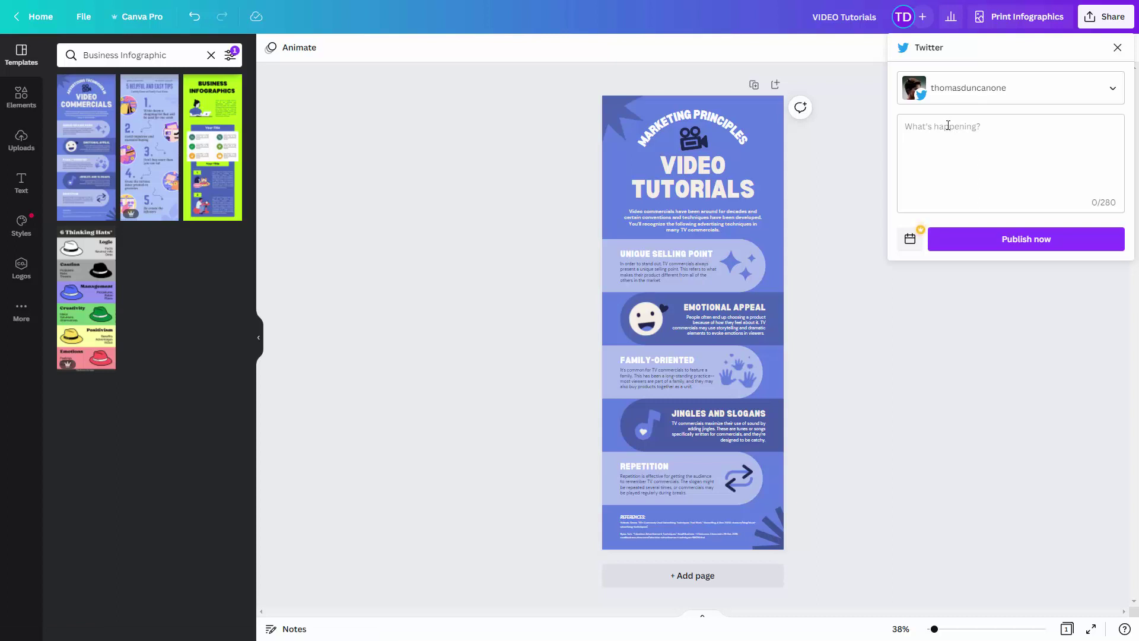
{"action": "left_click", "coordinate": [947, 125]}
{"action": "type", "text": "How to Work with Video Tutorials"}
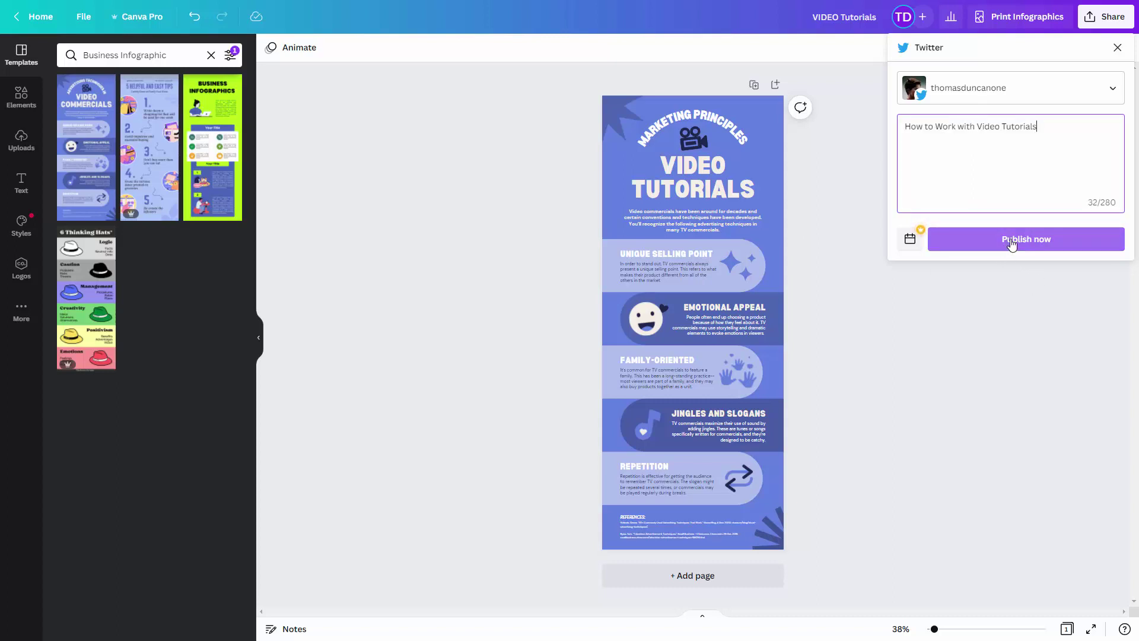
{"action": "left_click", "coordinate": [1011, 242]}
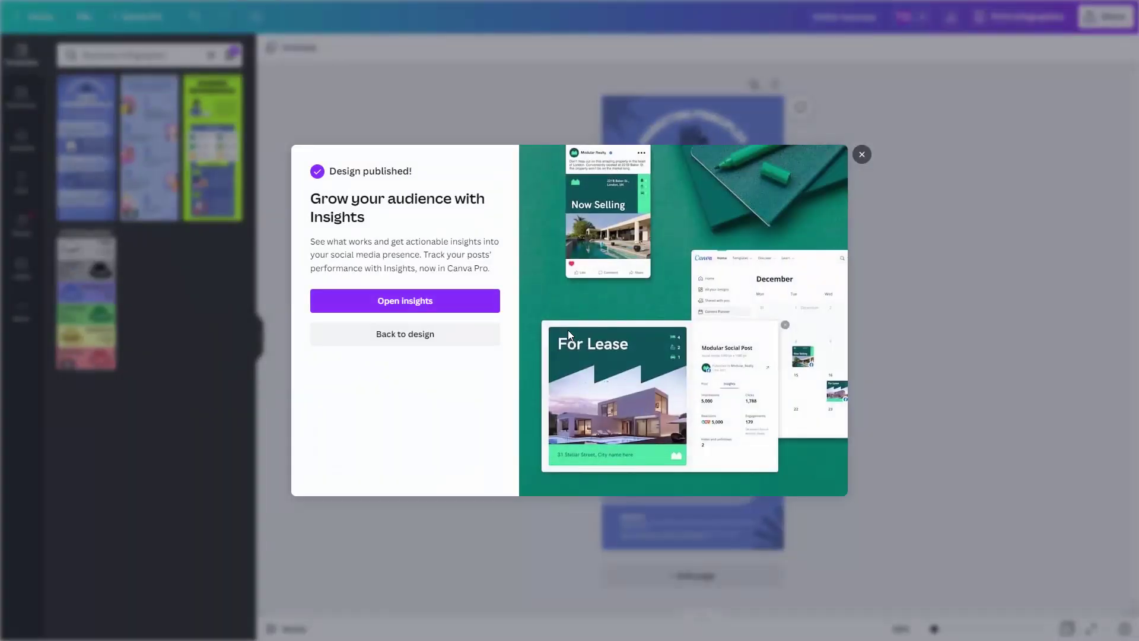
- Dismiss the Design published! confirmation with Escape
{"action": "key", "text": "Escape"}
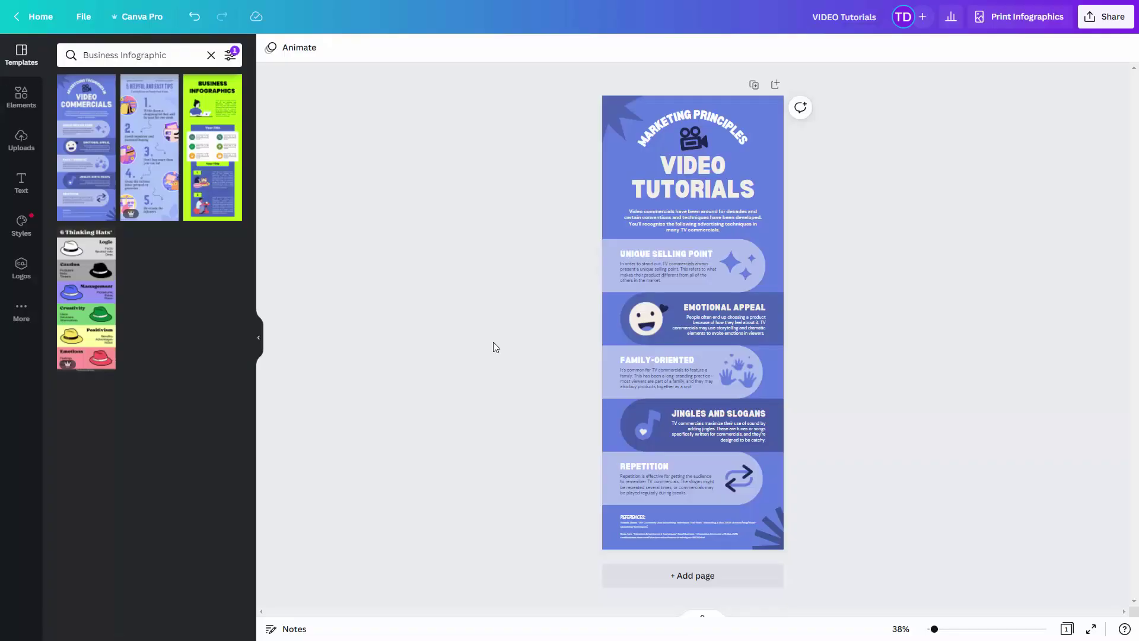